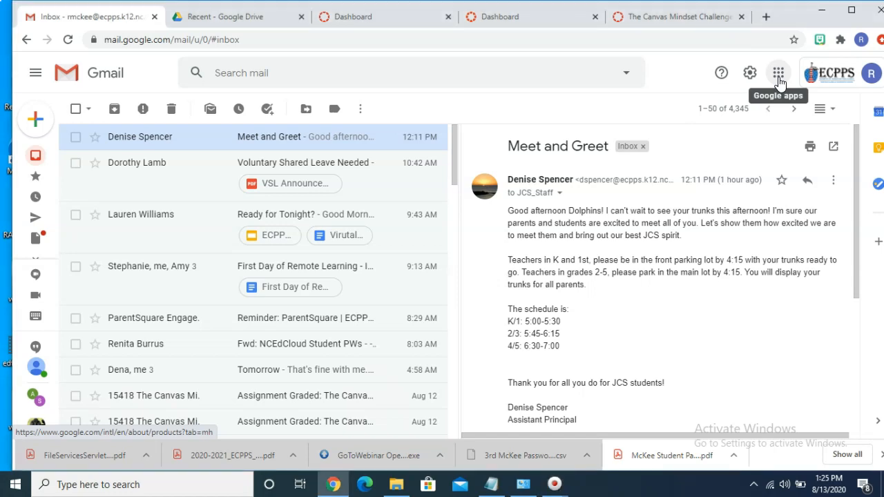
Open Google Drive from the Google apps in Gmail and close the older Drive tab.
left_click(778, 74)
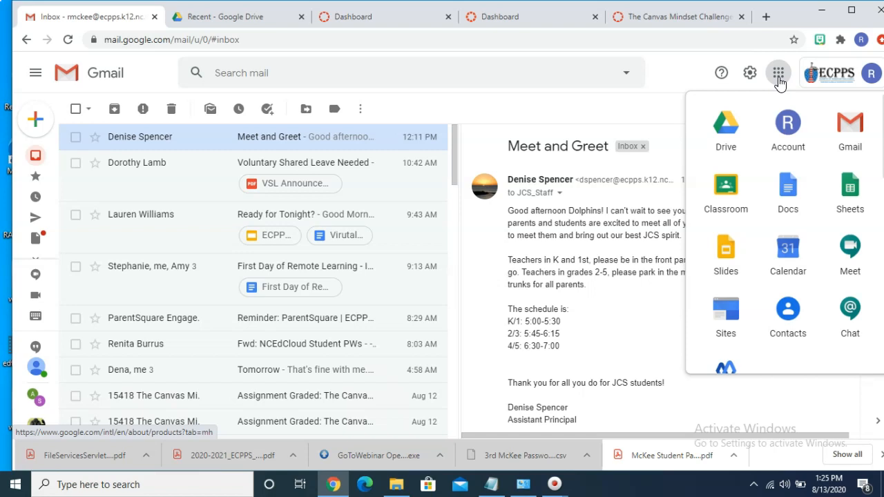
left_click(786, 209)
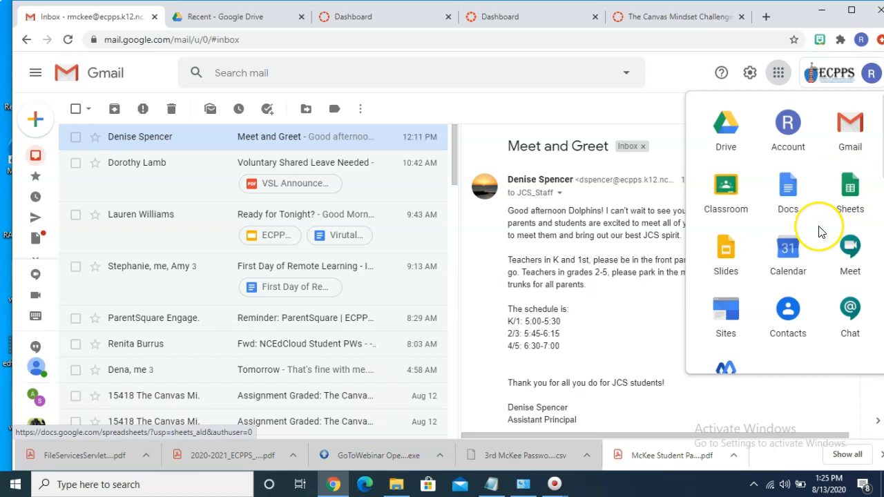
scroll(820, 231, "down", 2)
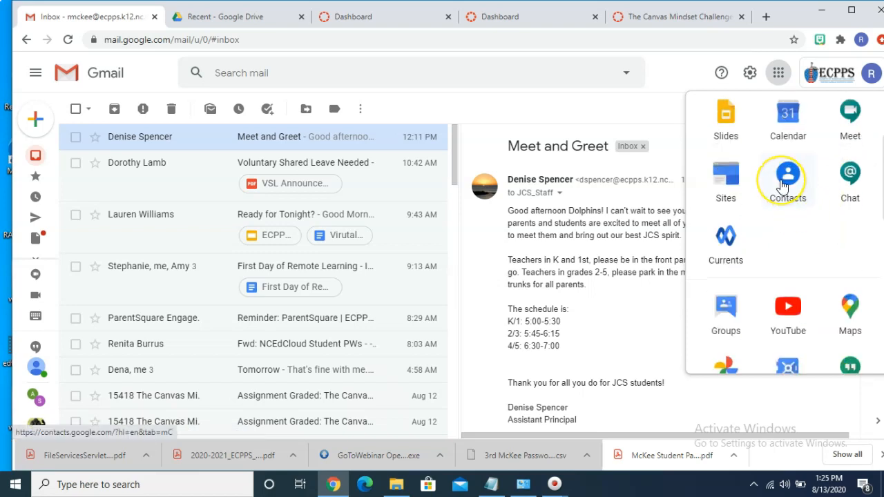
scroll(795, 254, "down", 2)
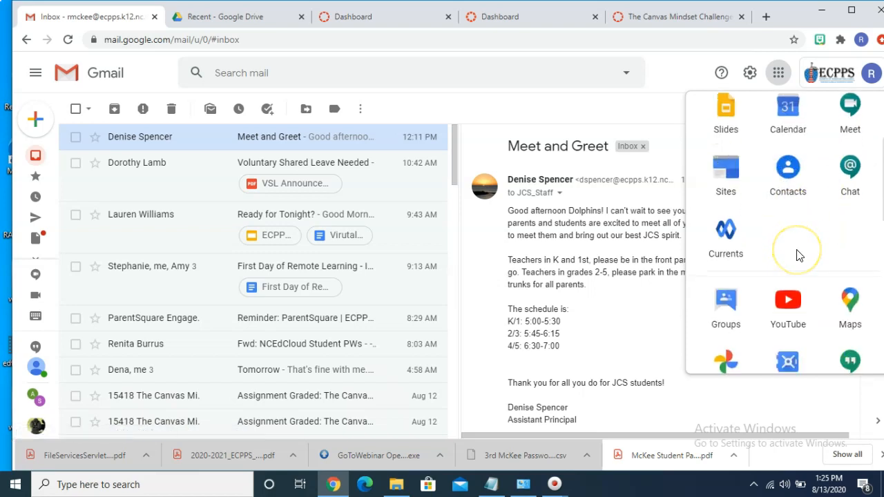
scroll(796, 255, "down", 3)
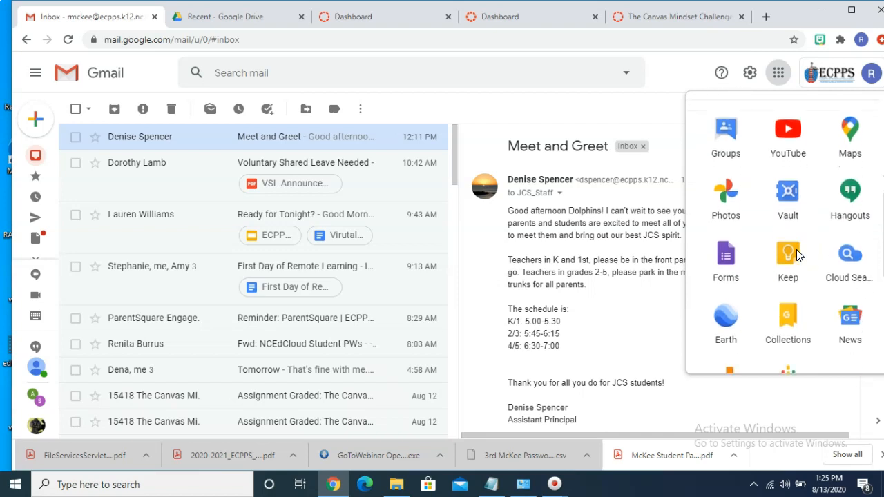
scroll(798, 256, "up", 6)
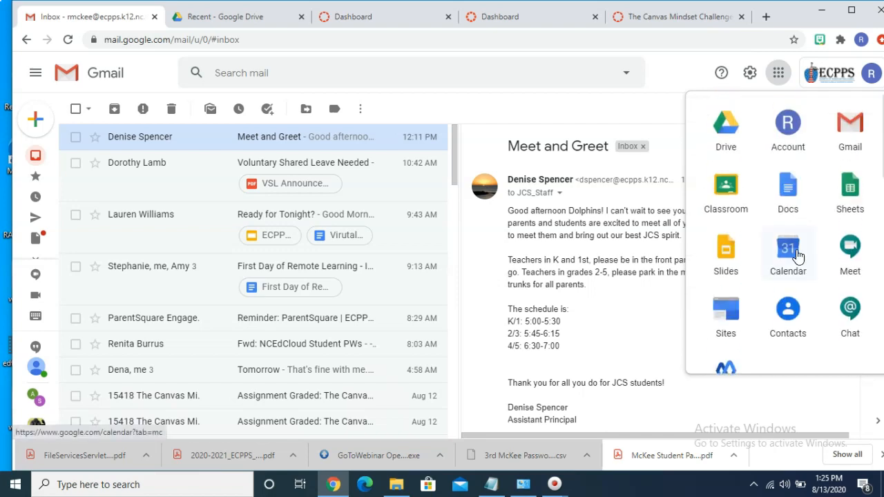
left_click(726, 138)
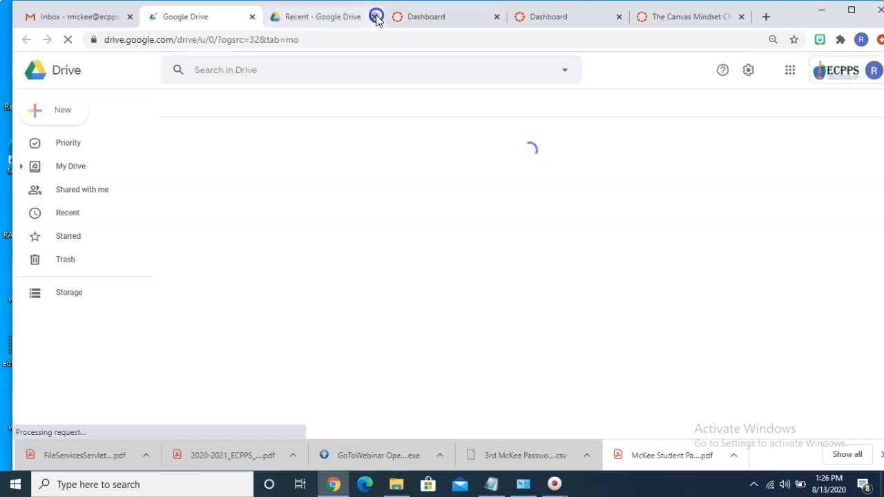
left_click(379, 175)
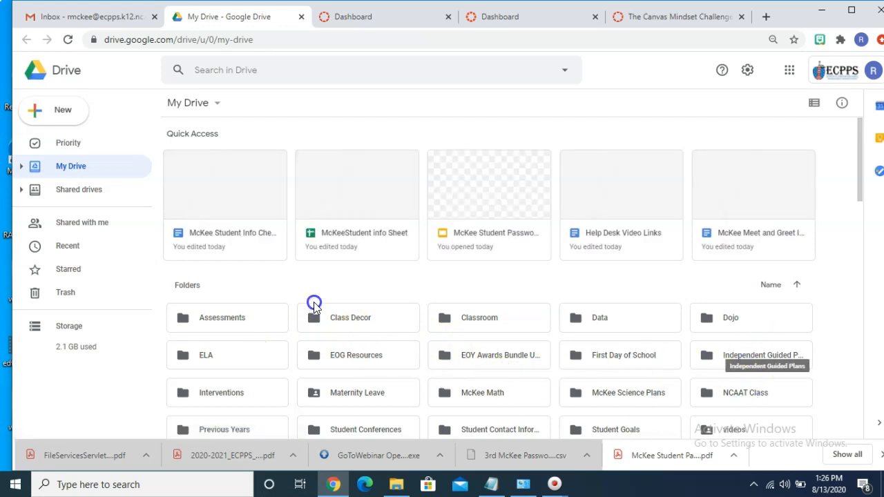
double_click(631, 391)
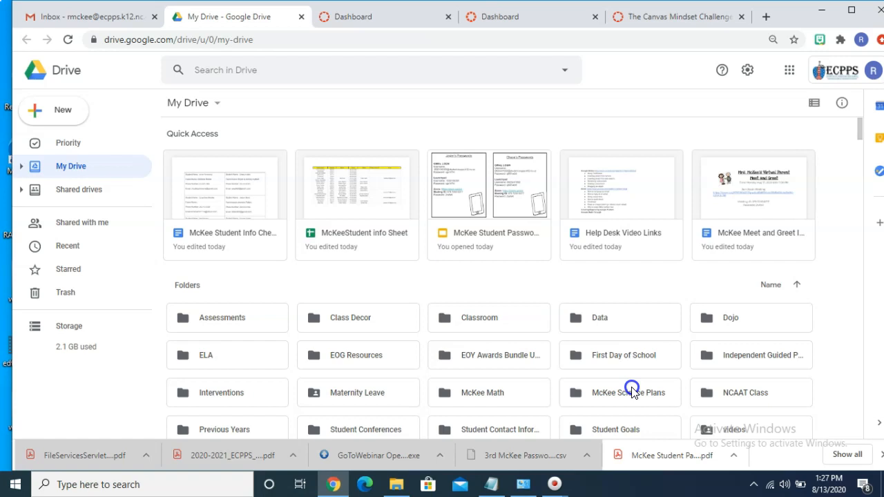
left_click(347, 365)
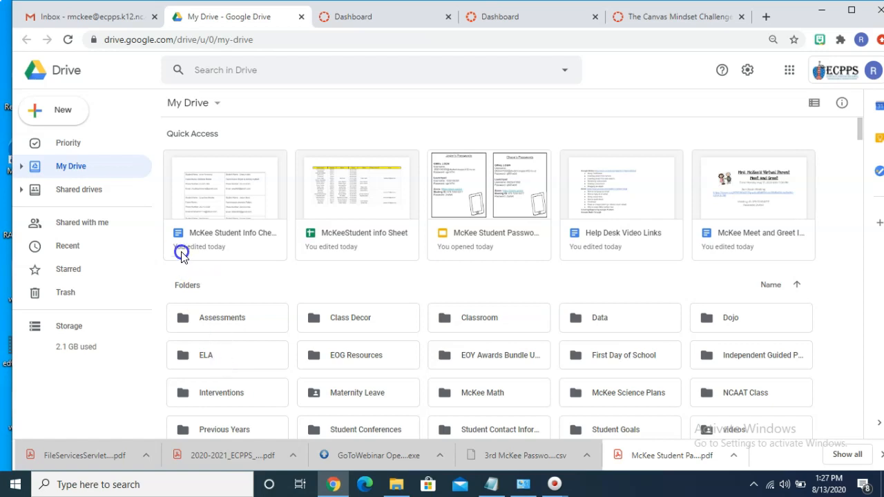
Create a new folder named "Demo Folder" in My Drive.
left_click(45, 114)
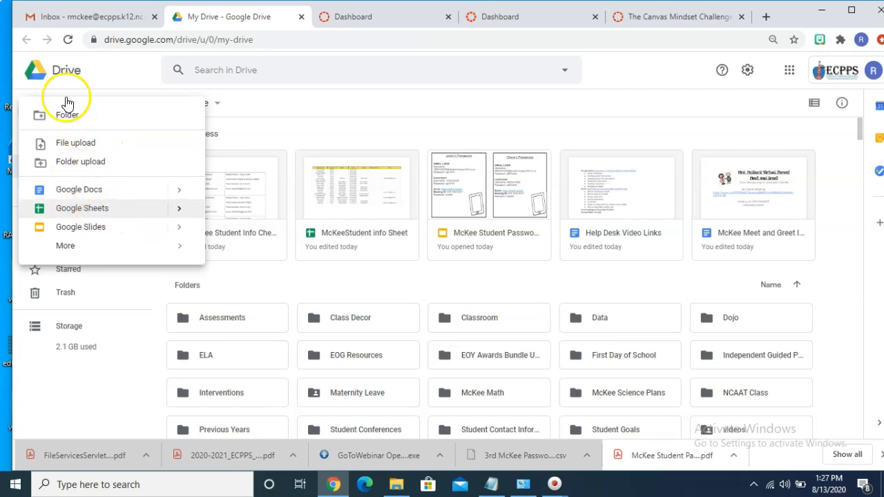
left_click(97, 118)
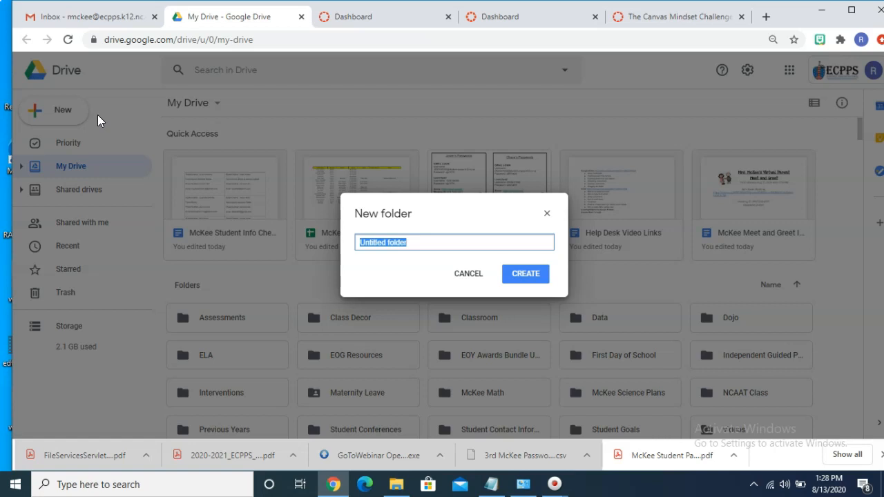
type("Demo Folder")
left_click(529, 272)
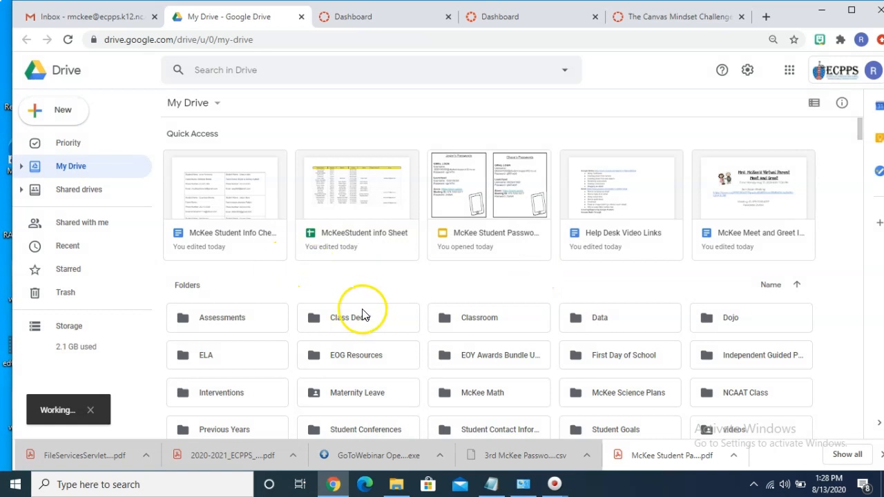
Open Demo Folder and create a subfolder named "Math" inside it.
left_click(745, 317)
double_click(745, 316)
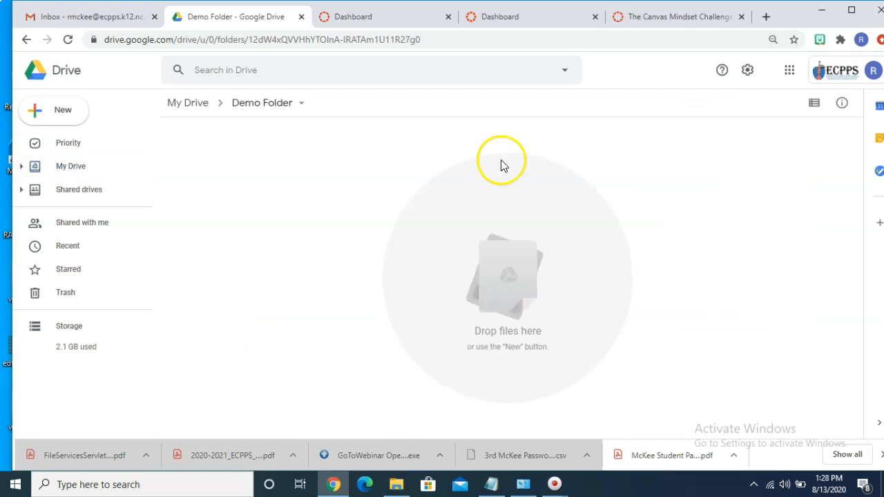
left_click(70, 114)
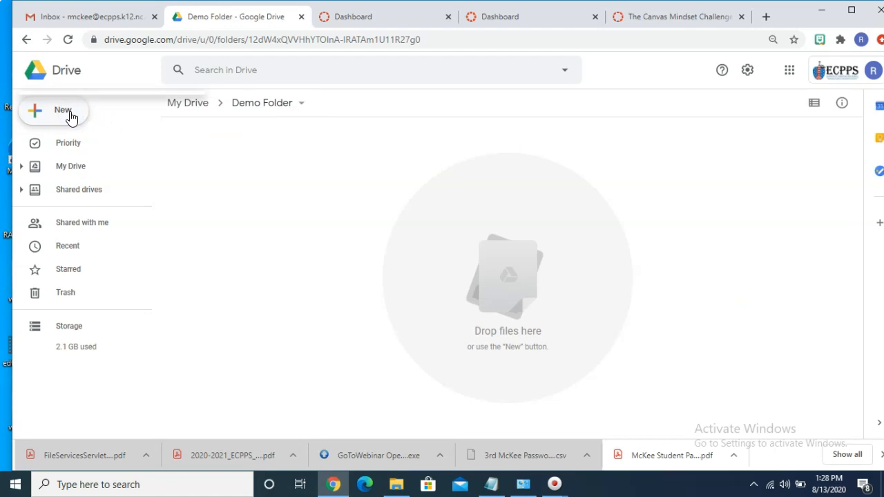
left_click(70, 114)
left_click(65, 115)
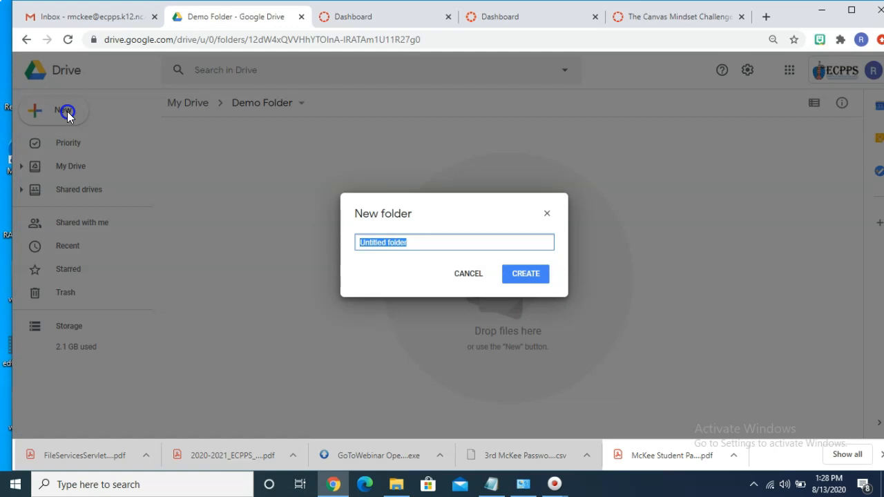
type("MAth")
key("BackSpace")
key("BackSpace")
key("BackSpace")
type("ath")
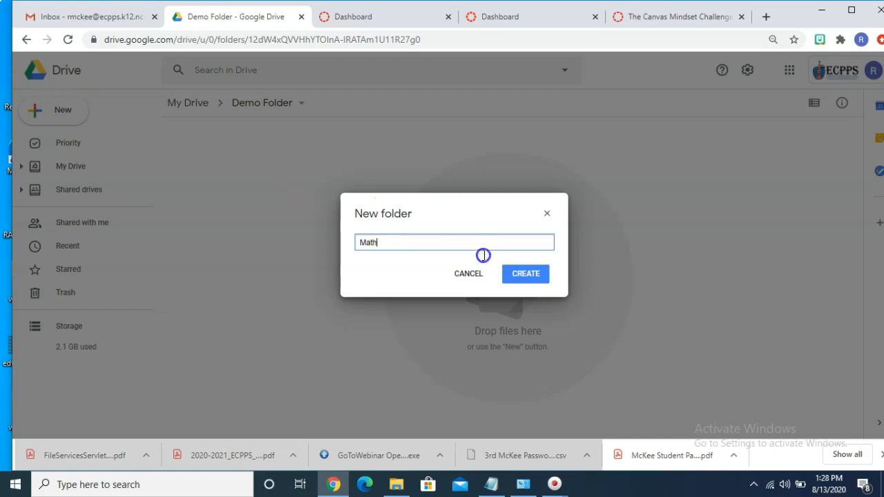
left_click(529, 271)
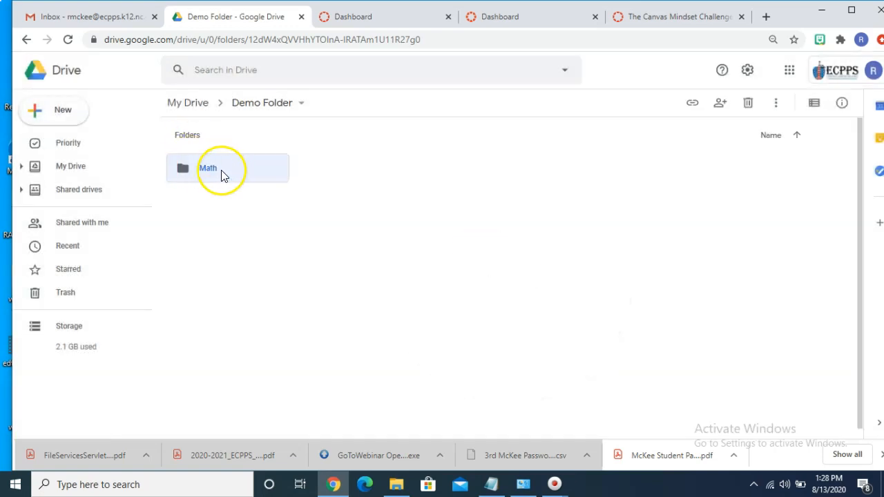
View the contents of the Math folder and return to Demo Folder.
left_click(190, 171)
double_click(190, 170)
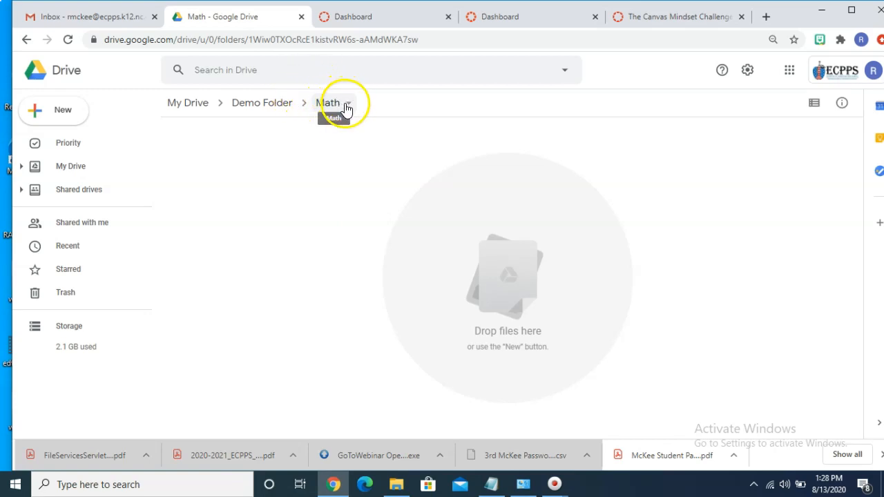
left_click(261, 105)
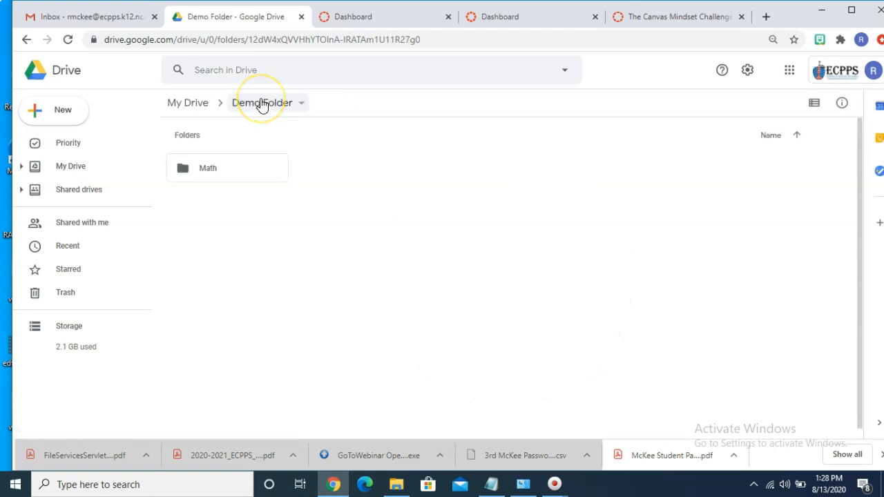
Create a subfolder named "ELA" in Demo Folder.
left_click(57, 116)
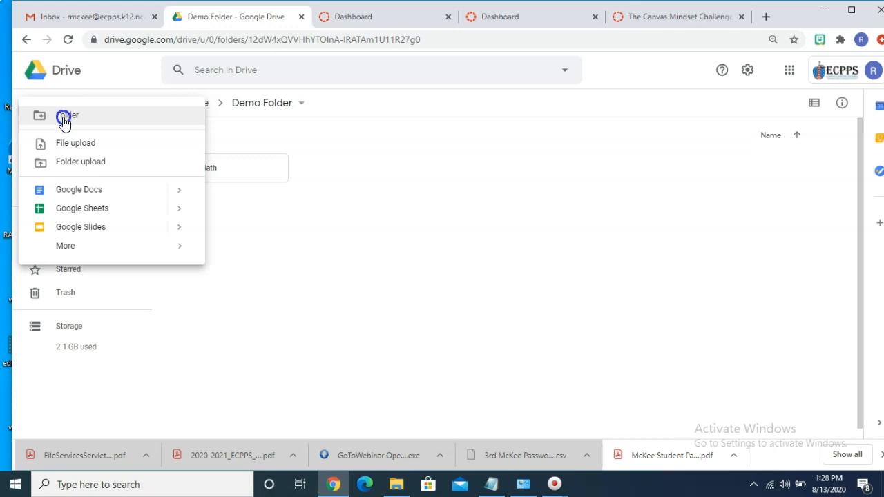
left_click(63, 119)
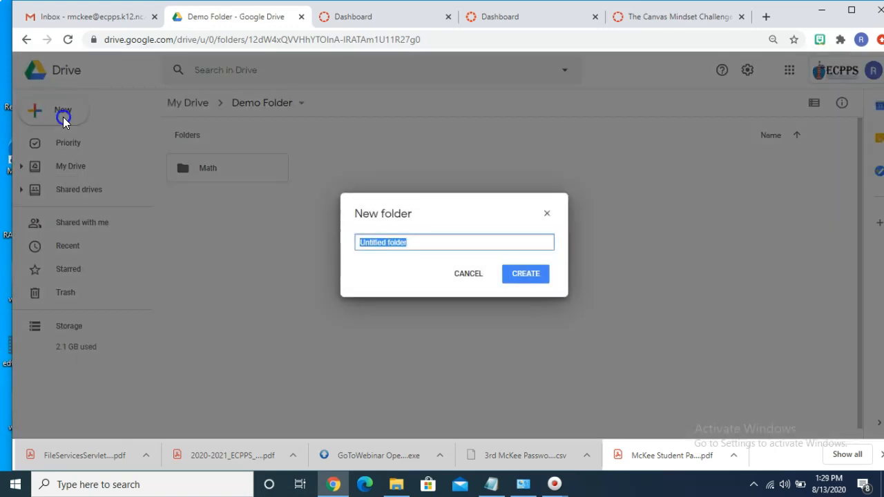
type("ELA")
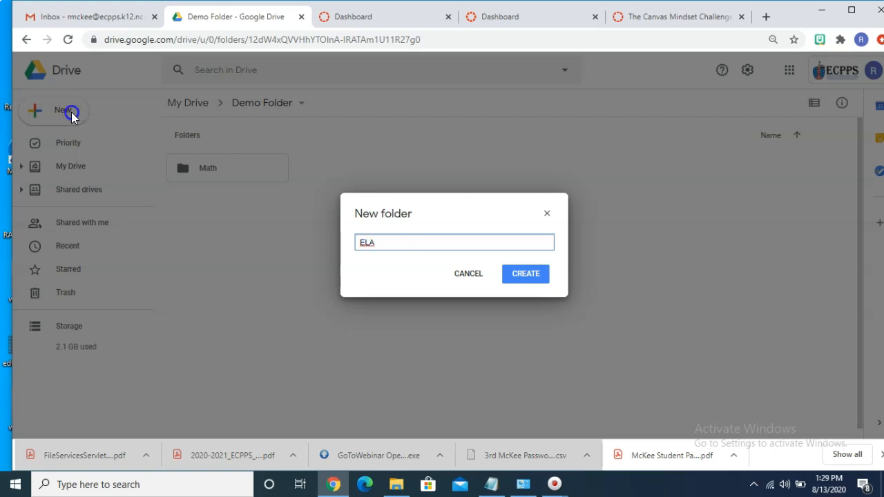
left_click(525, 275)
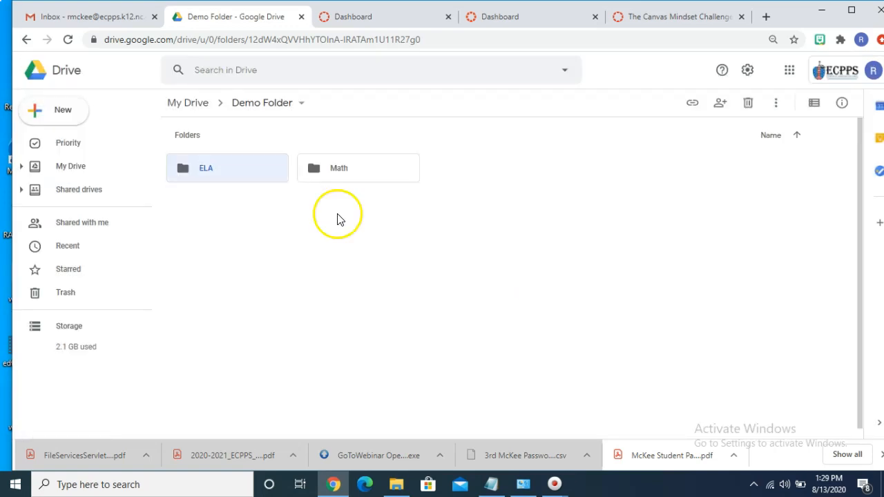
Add a subfolder named "Science" to Demo Folder.
left_click(47, 122)
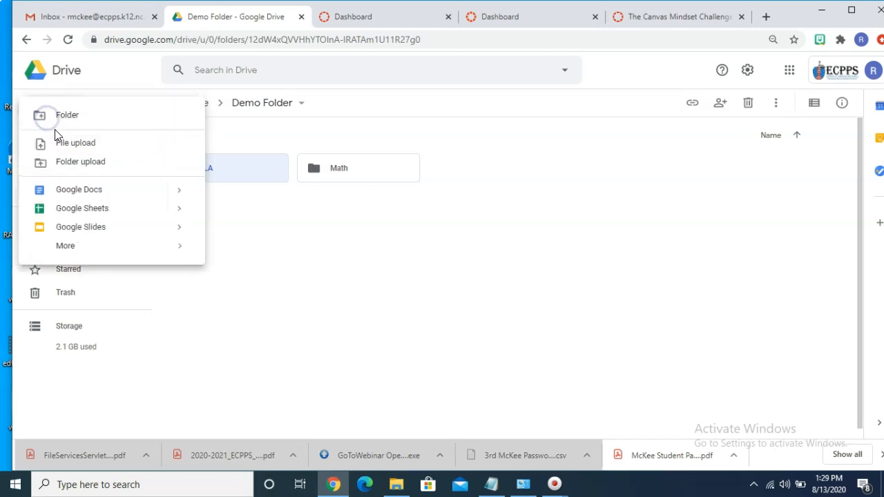
left_click(55, 118)
type("Science")
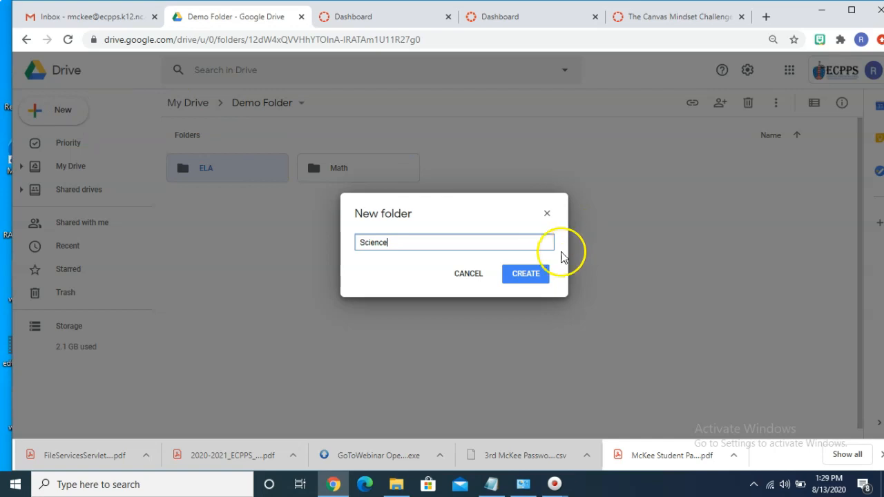
left_click(528, 273)
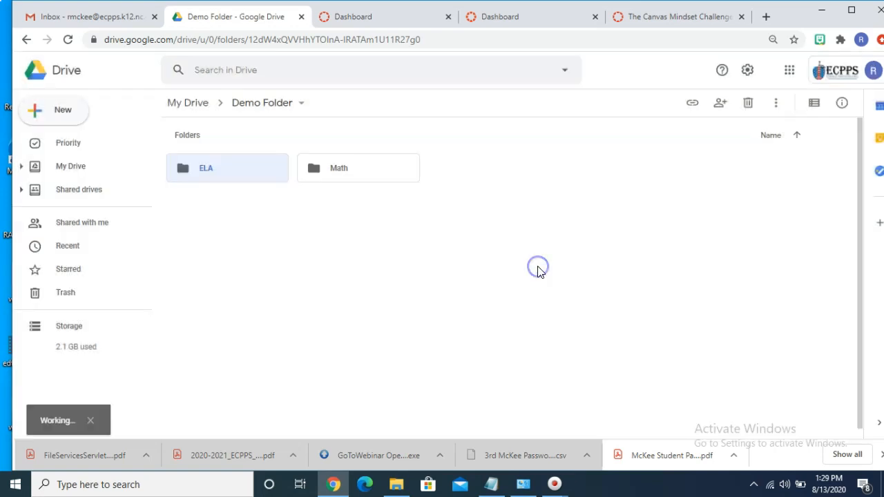
Add a subfolder named "Social Studies" to Demo Folder.
left_click(67, 121)
left_click(67, 115)
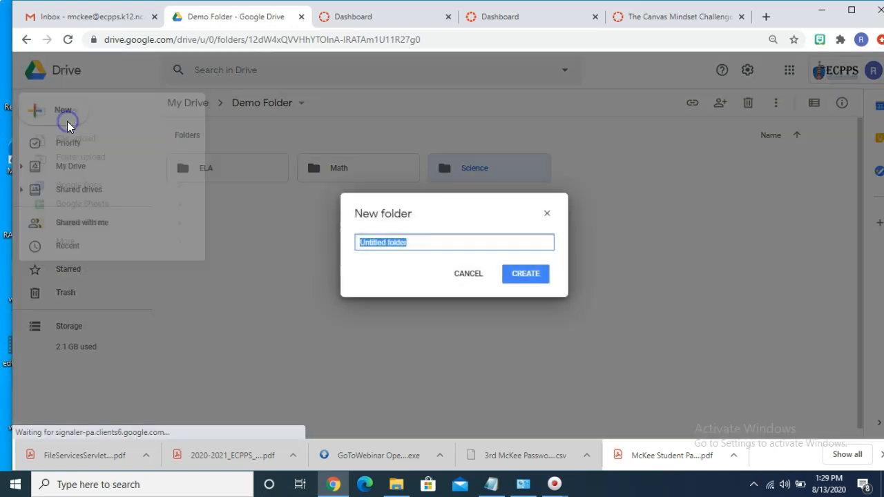
type("Social Studies")
left_click(528, 275)
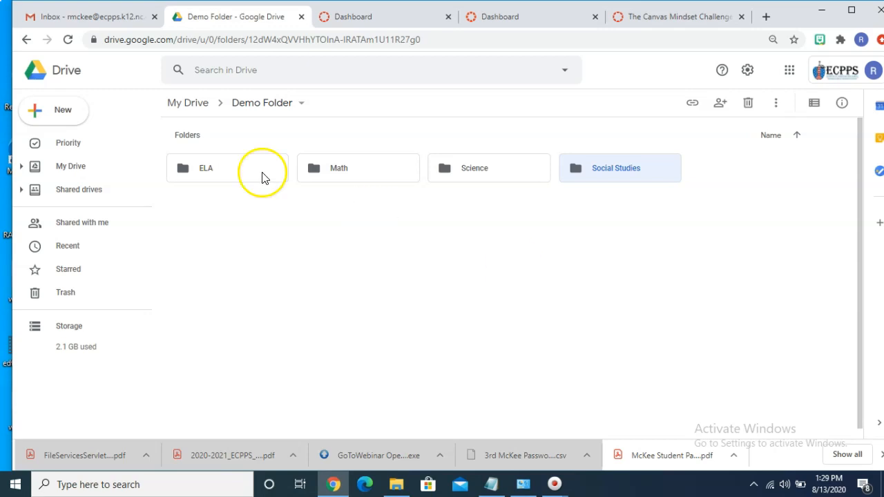
Create a subfolder named "Quarter 1" inside the ELA folder and open it.
left_click(222, 182)
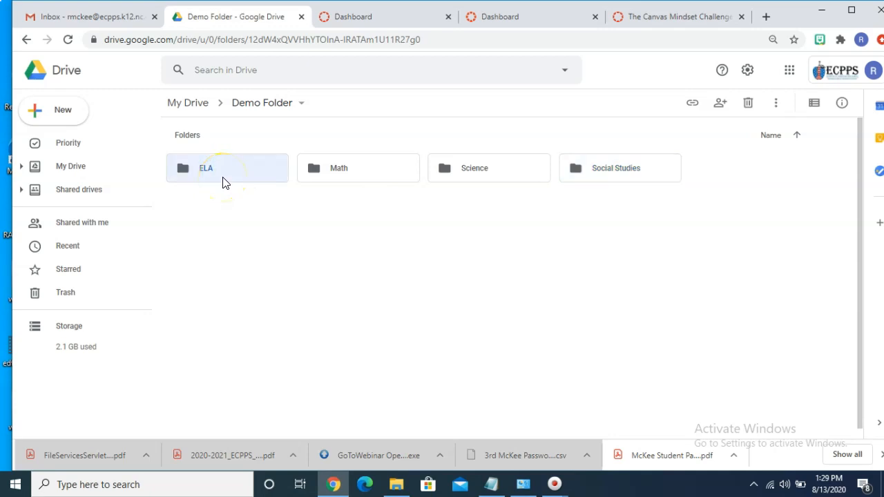
double_click(213, 170)
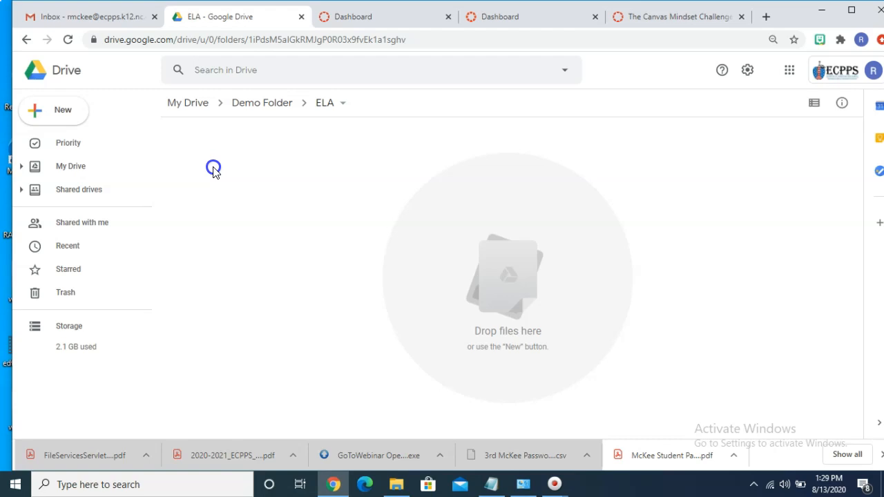
left_click(50, 111)
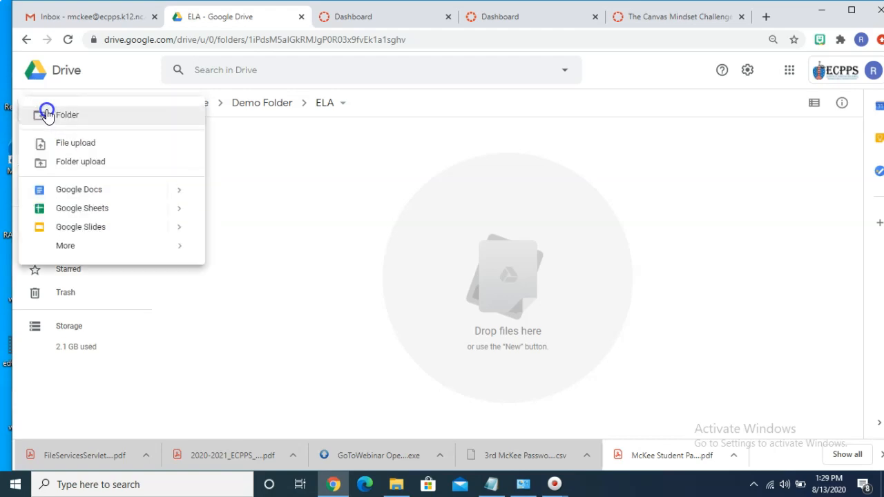
left_click(88, 119)
type("Quarter 1")
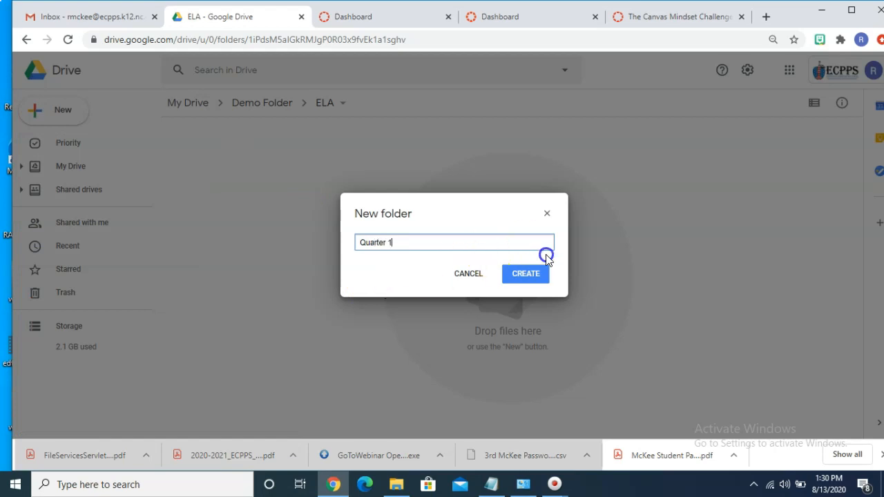
left_click(538, 276)
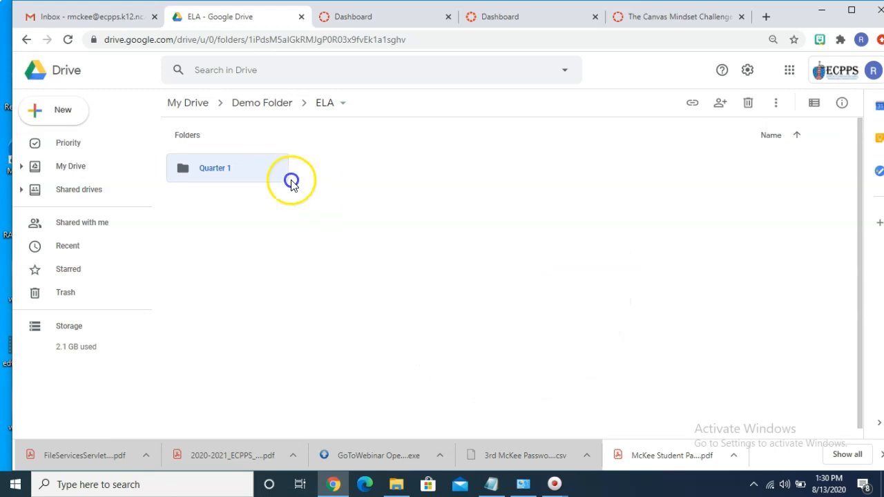
double_click(251, 171)
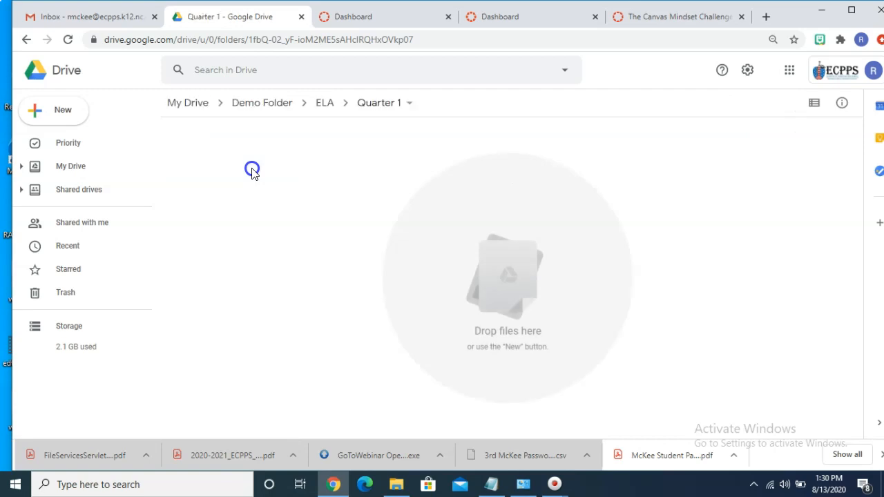
Create a folder named "8/17-8/23" inside ELA's Quarter 1 folder and open it.
left_click(45, 109)
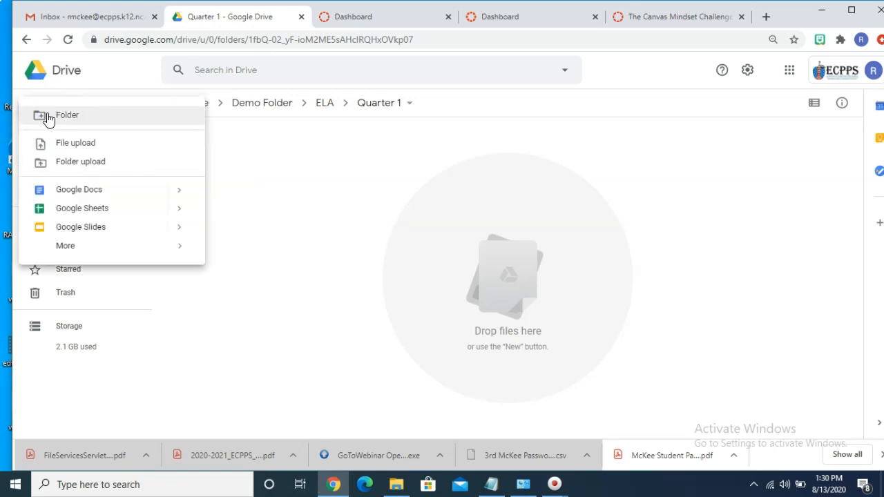
left_click(48, 117)
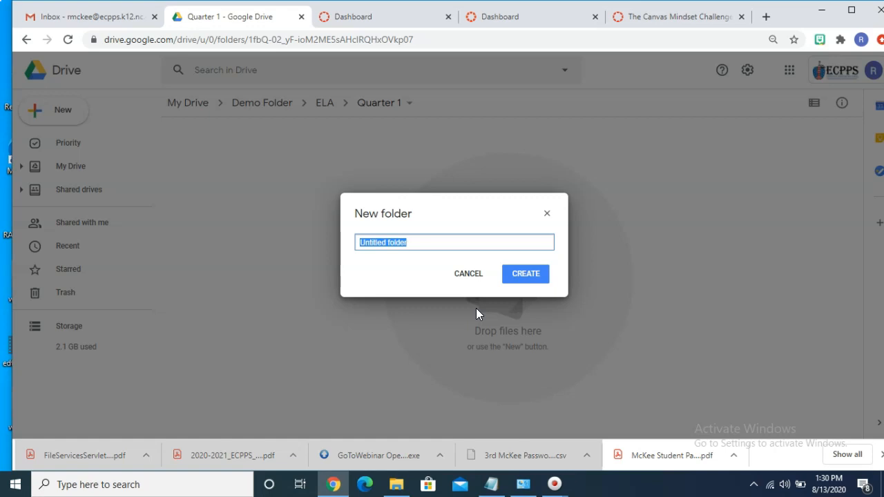
type("8")
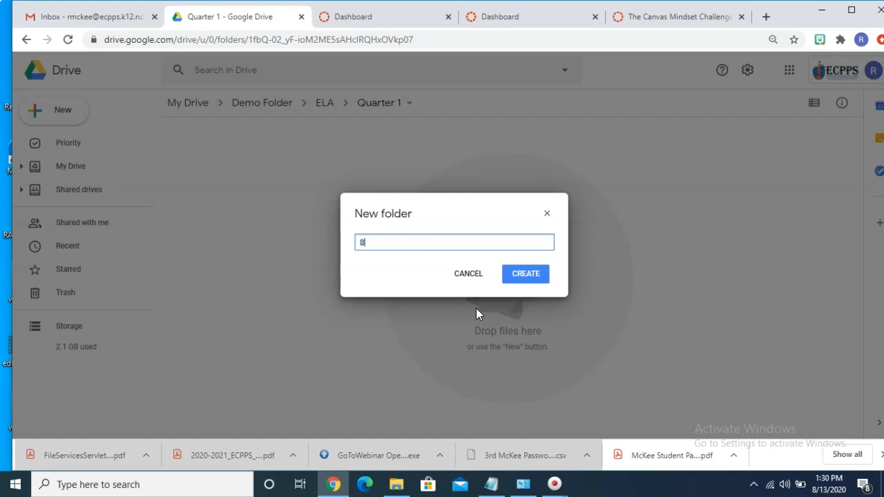
type("/17-8/23")
left_click(528, 274)
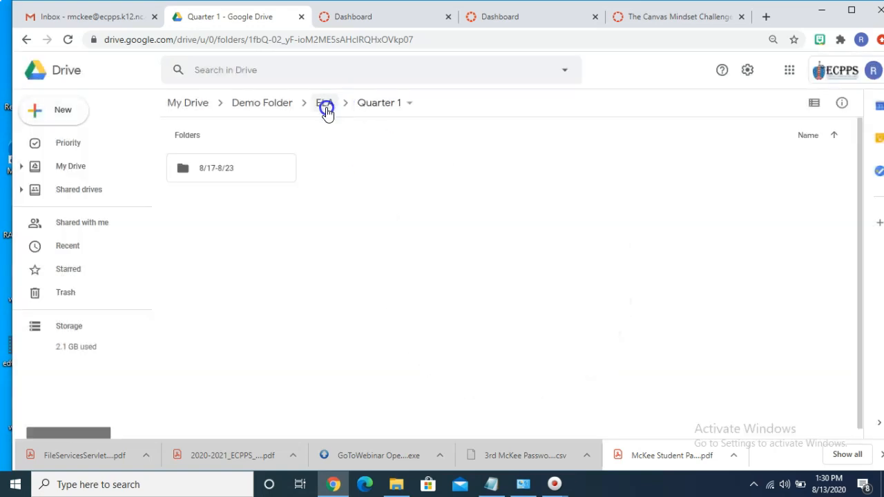
double_click(200, 177)
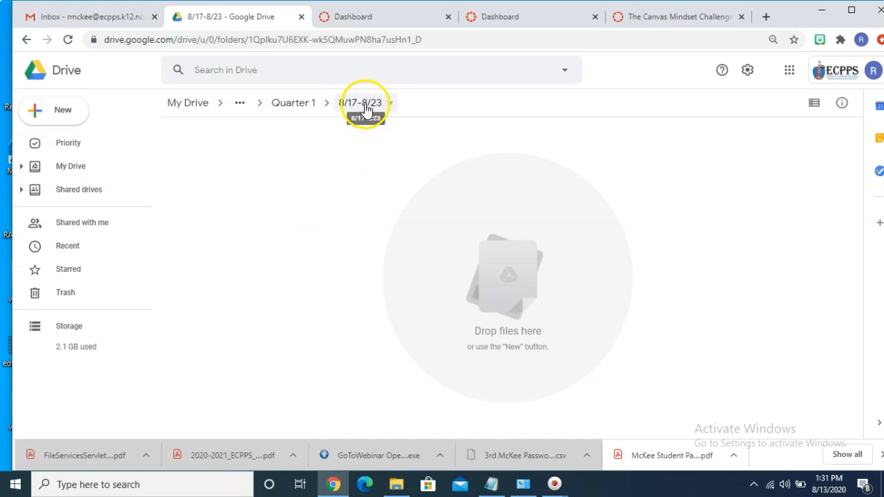
Return to the Quarter 1 folder and create a second weekly folder named "8/24-8/30".
left_click(292, 105)
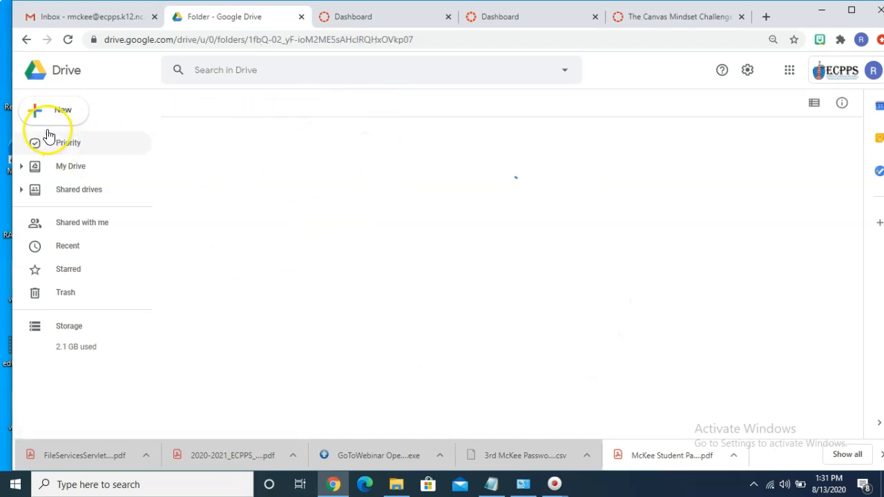
left_click(41, 114)
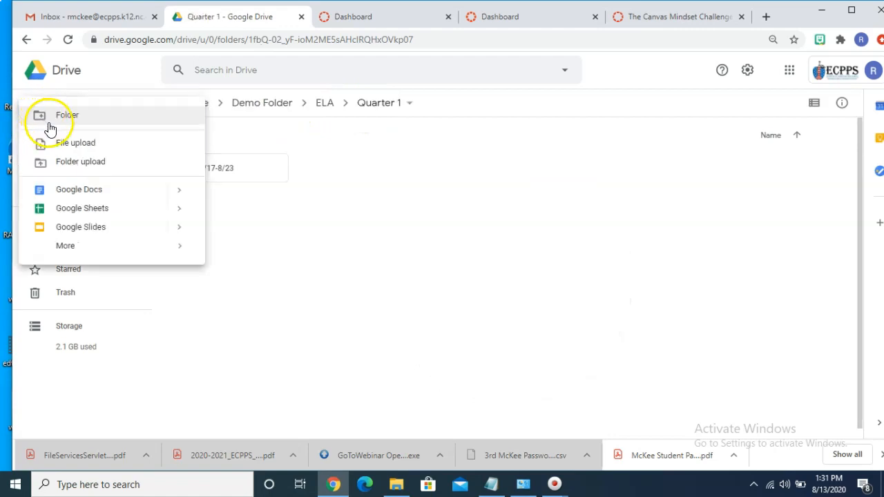
left_click(50, 118)
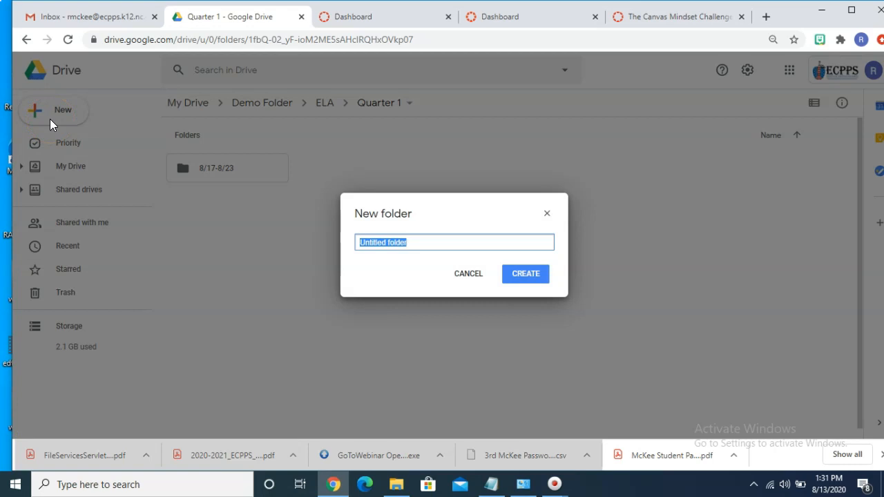
type("8/24-")
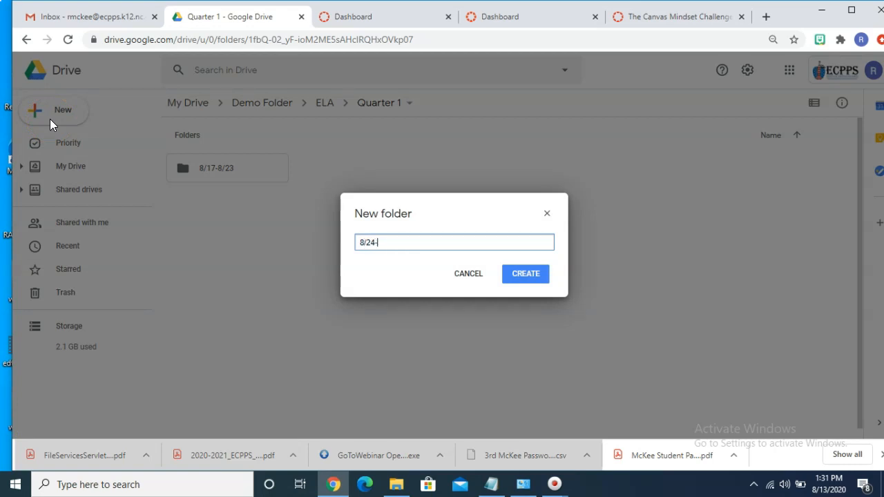
type("8/30")
left_click(528, 276)
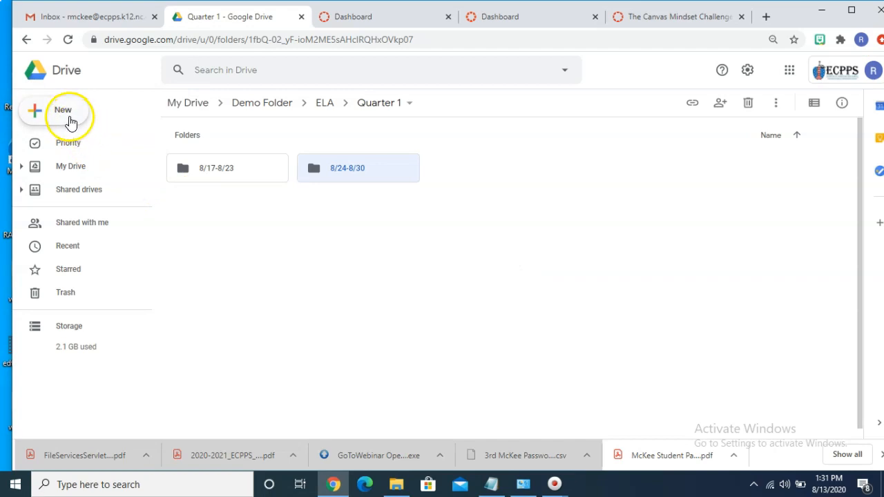
Add two more weekly folders to Quarter 1, named "8/31-9/6" and "9/8-9/13".
left_click(63, 118)
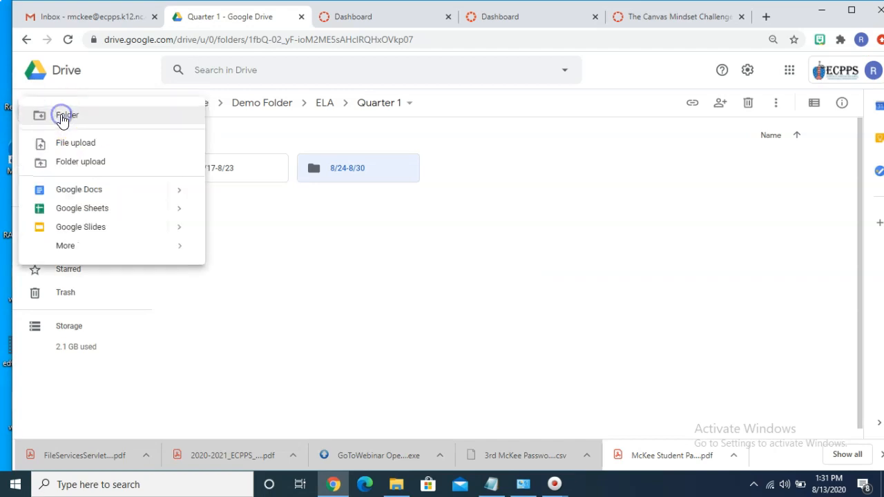
left_click(67, 115)
type("8/31-9/6")
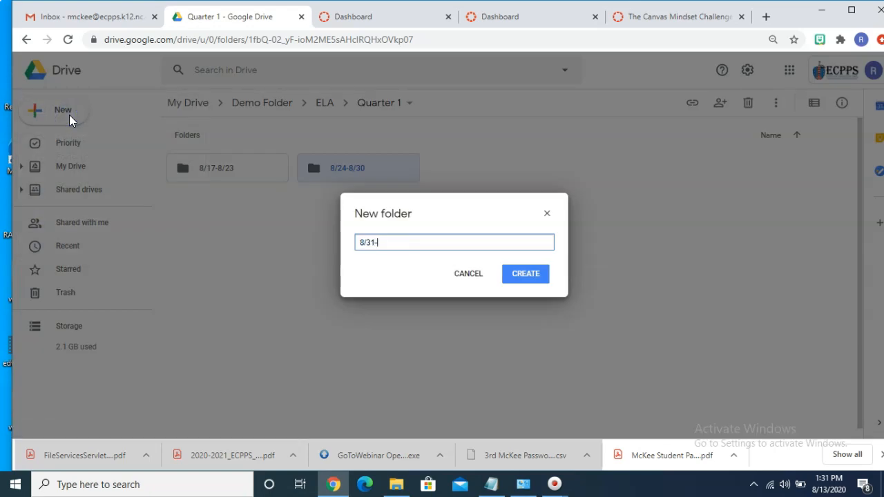
left_click(527, 275)
left_click(61, 120)
left_click(90, 121)
type("9/8-9/13")
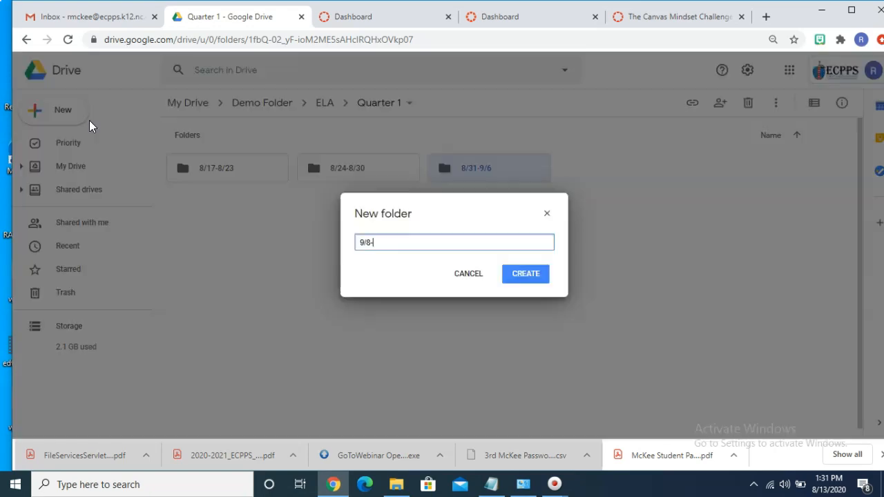
key("Return")
Create the weekly folders "9/14-9/20" and "9/21-9/27" in Quarter 1.
left_click(63, 116)
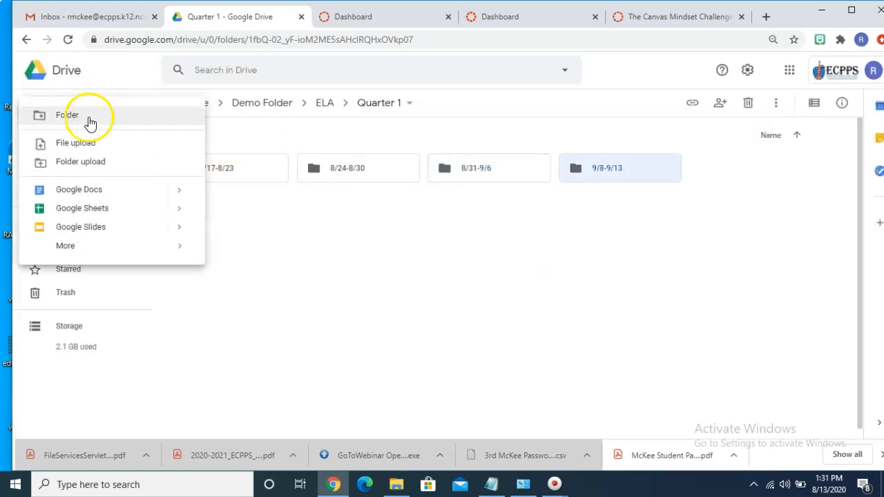
left_click(87, 119)
type("9/14-9/20")
left_click(529, 283)
left_click(62, 114)
left_click(87, 121)
type("9/21-9/27")
left_click(522, 275)
Create the weekly folders "9/28-10/4" and "10/5-10/11" in Quarter 1.
left_click(62, 111)
left_click(90, 116)
type("9/28-10/4")
left_click(524, 274)
left_click(64, 112)
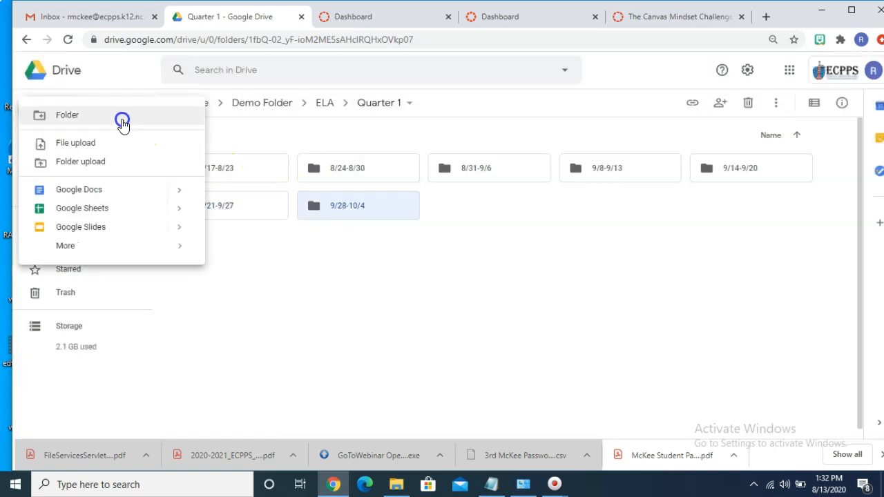
left_click(122, 122)
type("10/5-10/11")
left_click(529, 276)
Add the last weekly folder, named "10/12-10/18", to Quarter 1.
left_click(68, 122)
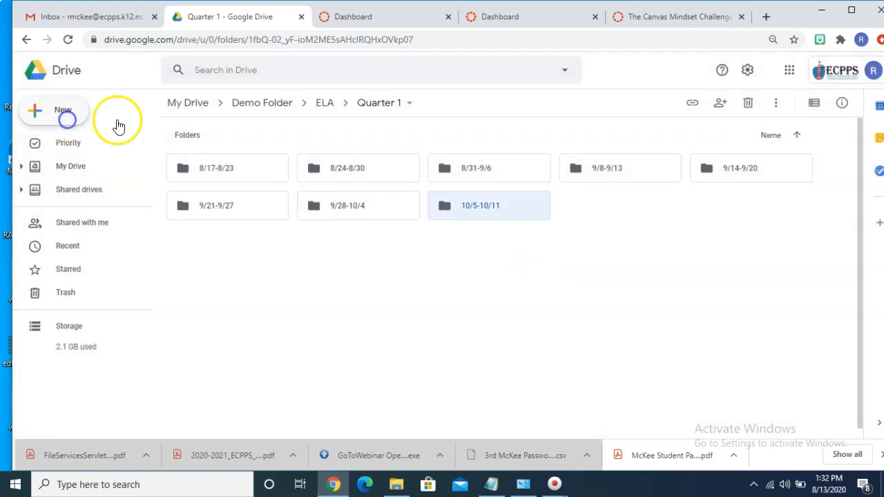
left_click(122, 113)
type("10/12-10/18")
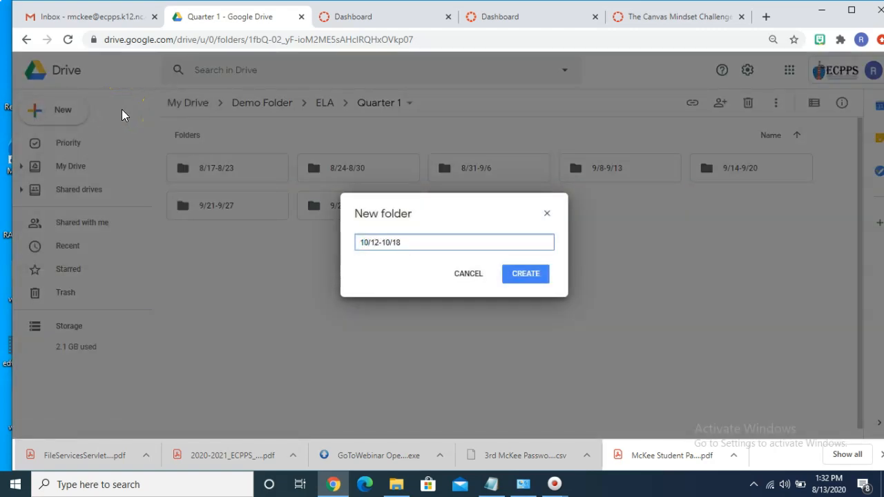
left_click(524, 274)
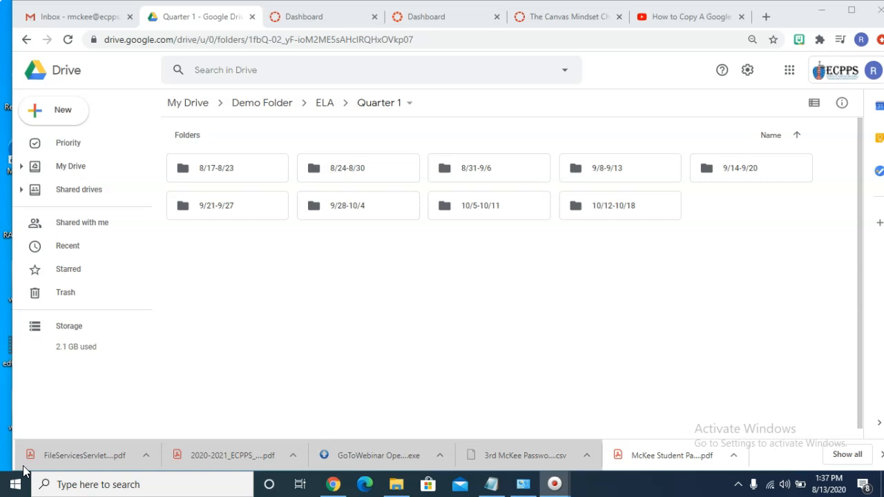
Go back up from Quarter 1 through the ELA folder to Demo Folder.
left_click(275, 288)
left_click(326, 152)
left_click(325, 111)
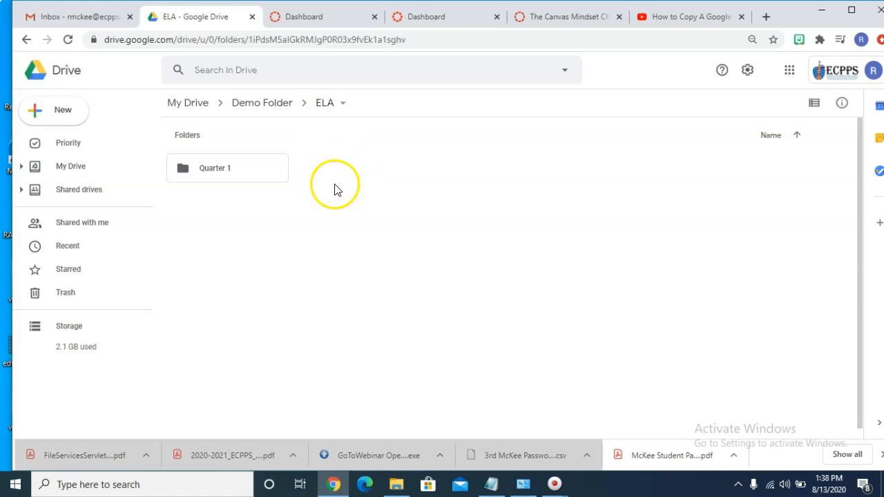
left_click(254, 102)
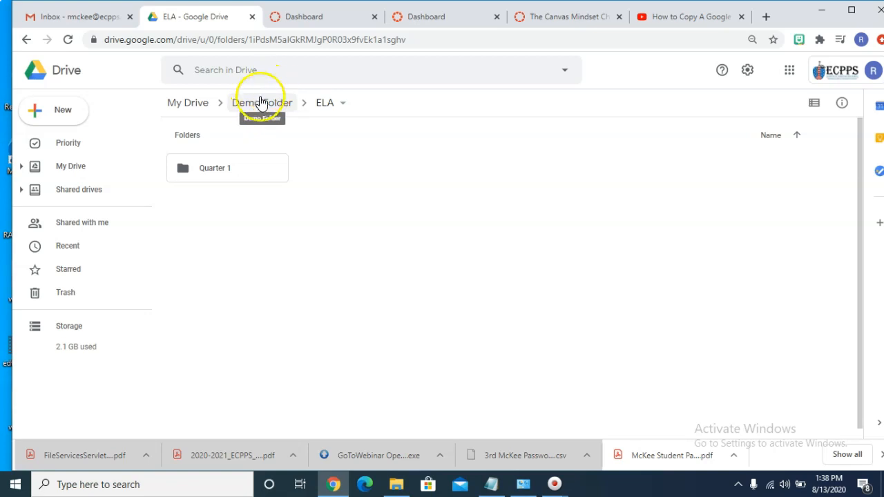
left_click(253, 103)
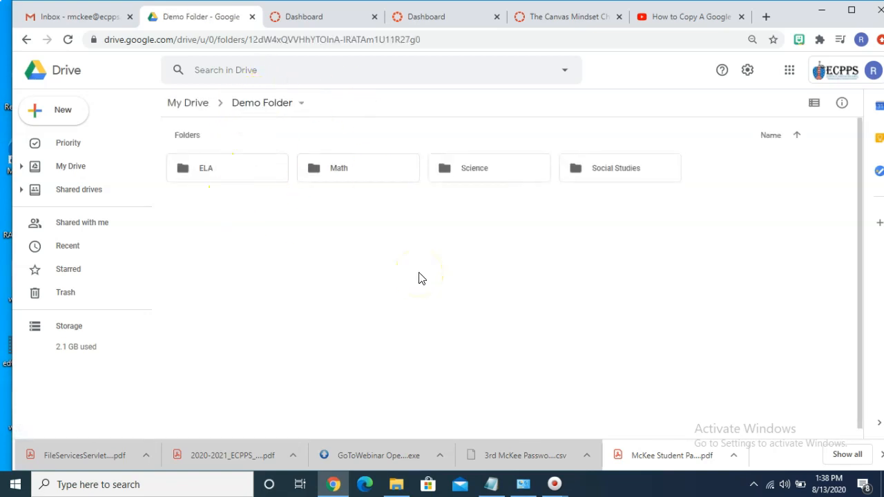
Open the Math folder and create a weekly folder named "8/17-8/23" directly inside it.
double_click(334, 171)
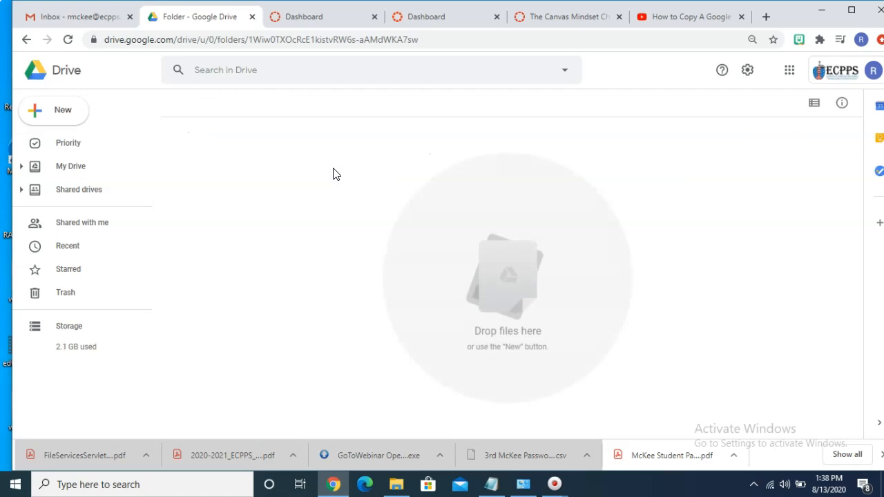
left_click(44, 105)
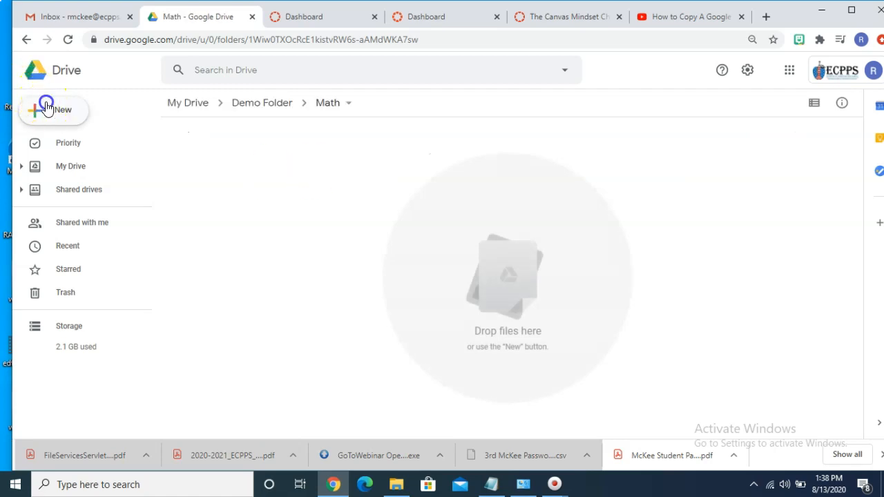
left_click(56, 119)
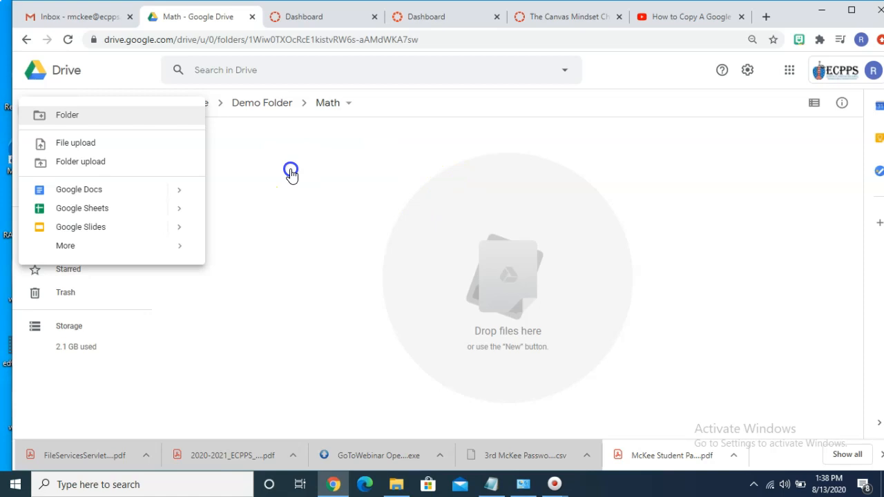
type("8")
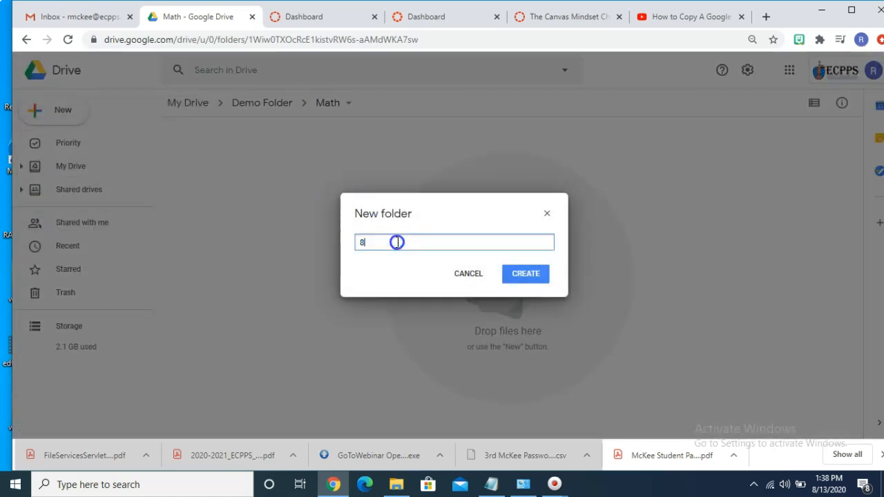
type("/17-8")
left_click(527, 274)
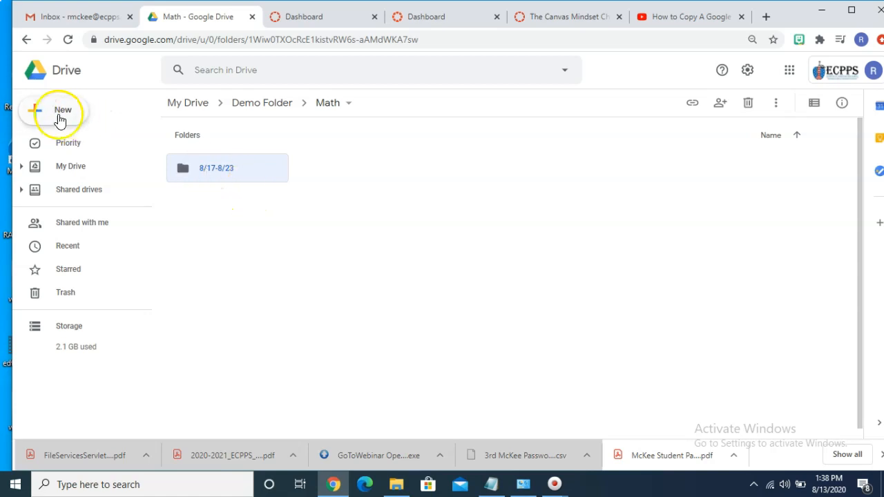
Create a second weekly folder named "8/24-8/30" in the Math folder.
left_click(62, 119)
left_click(61, 119)
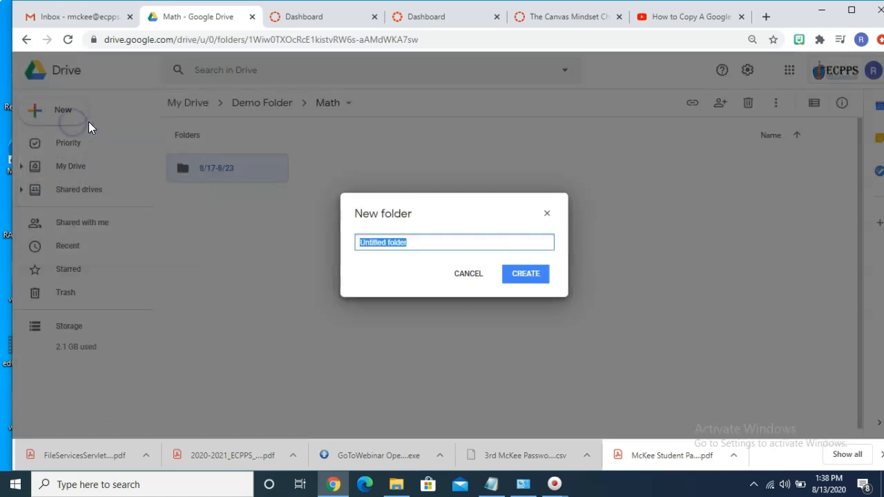
type("8/24-8")
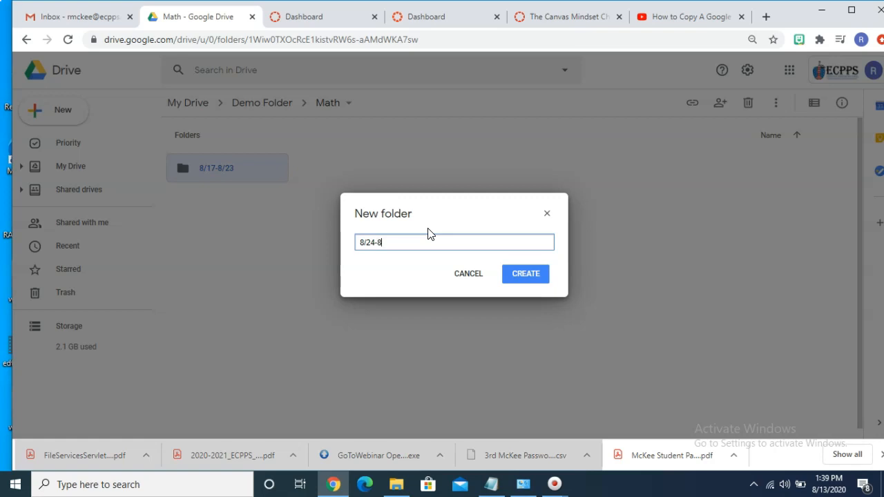
type("/30")
left_click(521, 273)
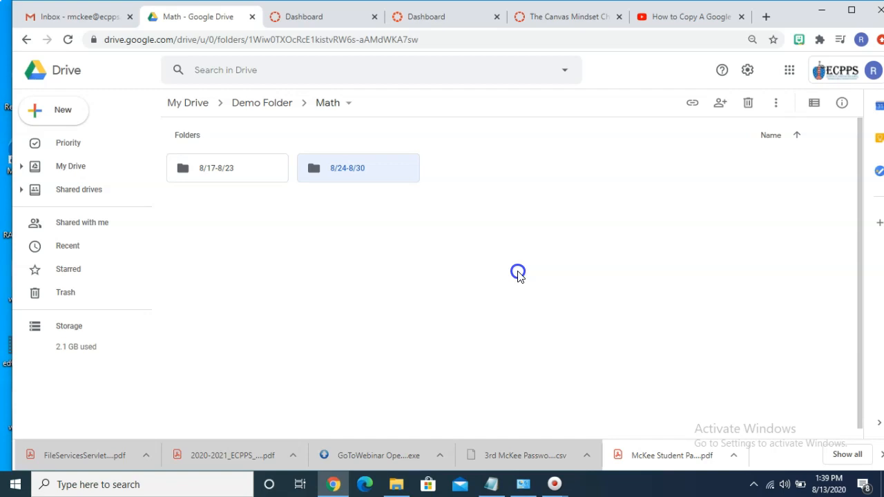
left_click(64, 119)
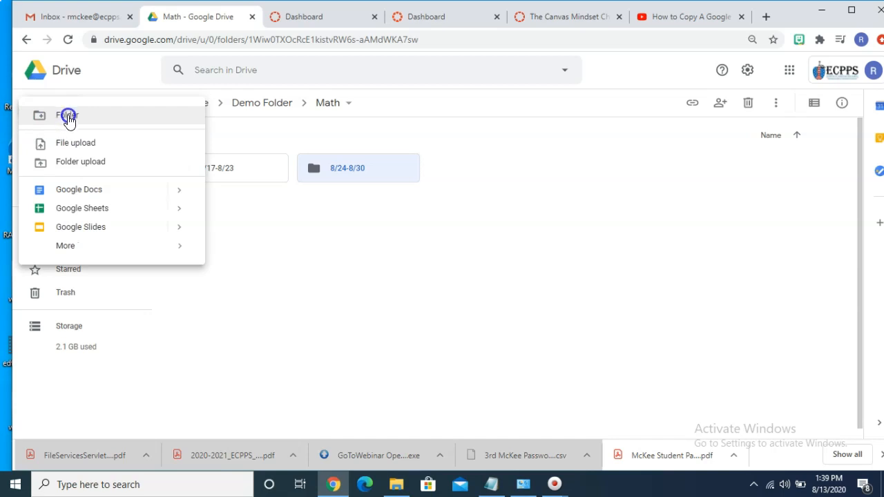
left_click(372, 302)
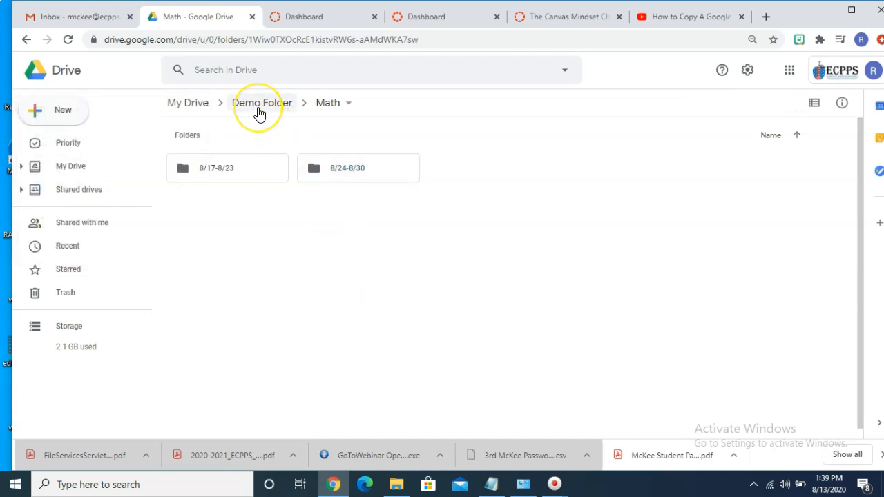
Return to Demo Folder and open ELA's Quarter 1 folder to view its weekly folders.
left_click(257, 108)
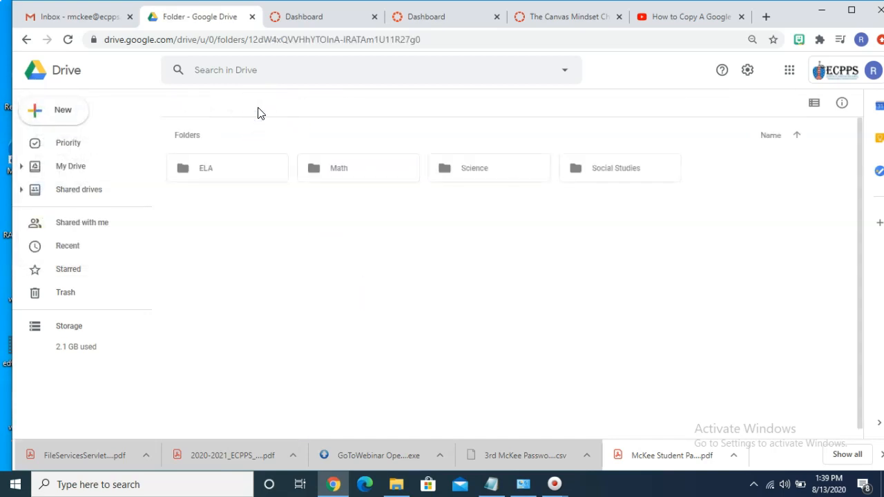
double_click(224, 177)
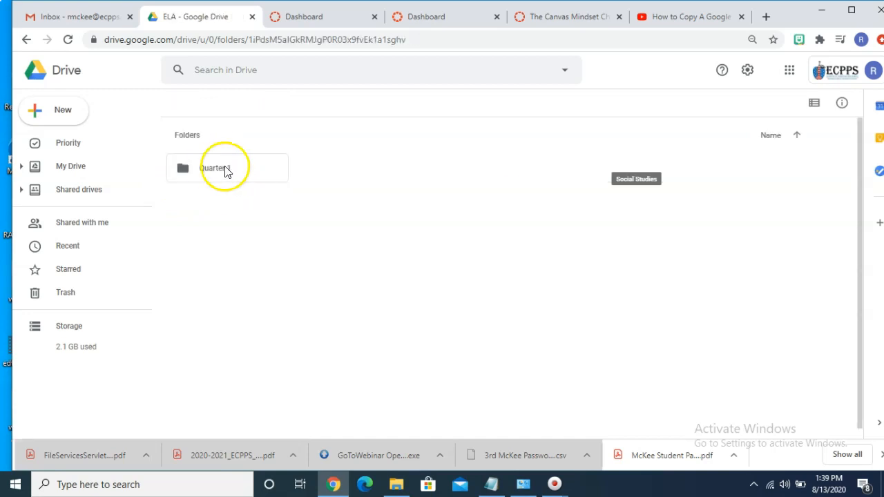
double_click(241, 179)
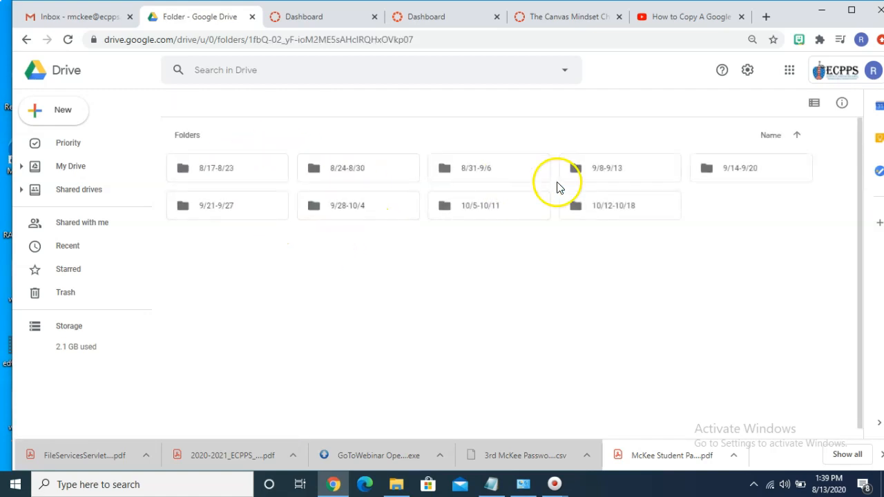